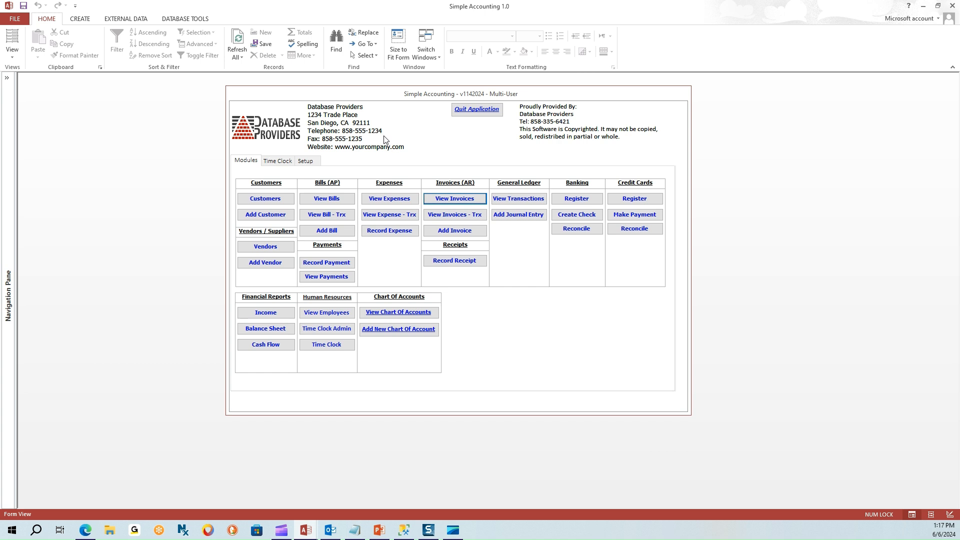
Open View Invoices from the Invoices (AR) section of the main menu.
click(451, 200)
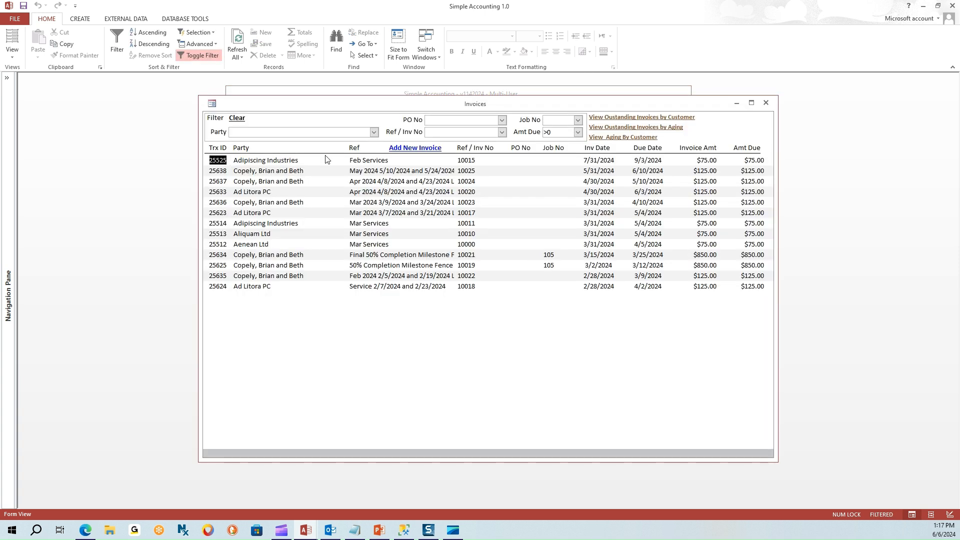
Filter the invoice list by the customer's name in the Party filter.
click(253, 134)
key(Return)
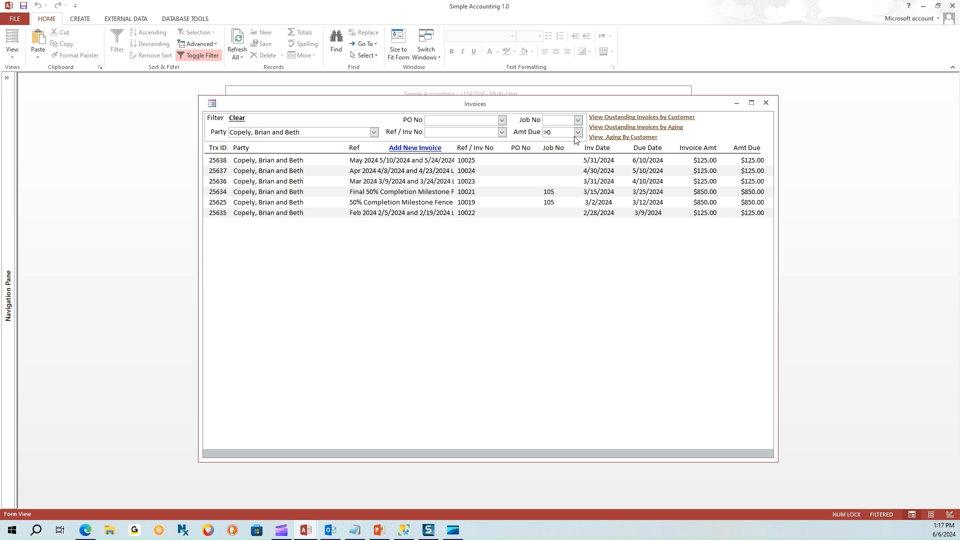
click(741, 213)
drag(741, 213, 763, 212)
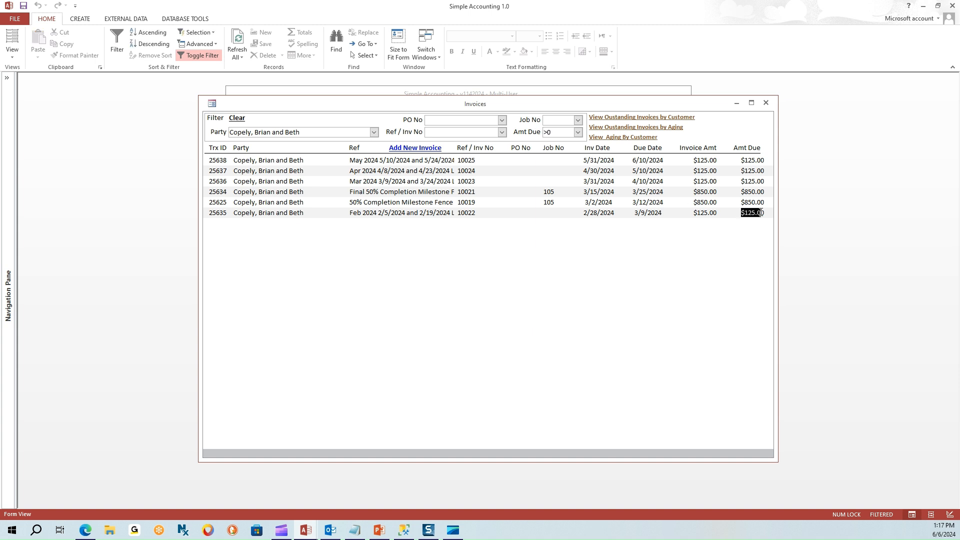
Review the Outstanding Invoices by Customer report ($2,200.00 due) without a cutoff date, then close it.
click(679, 119)
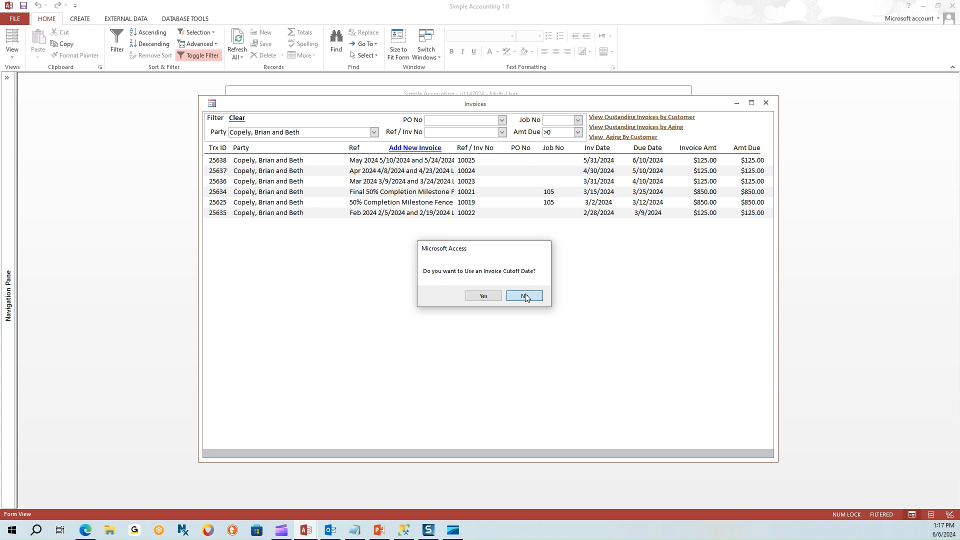
click(490, 295)
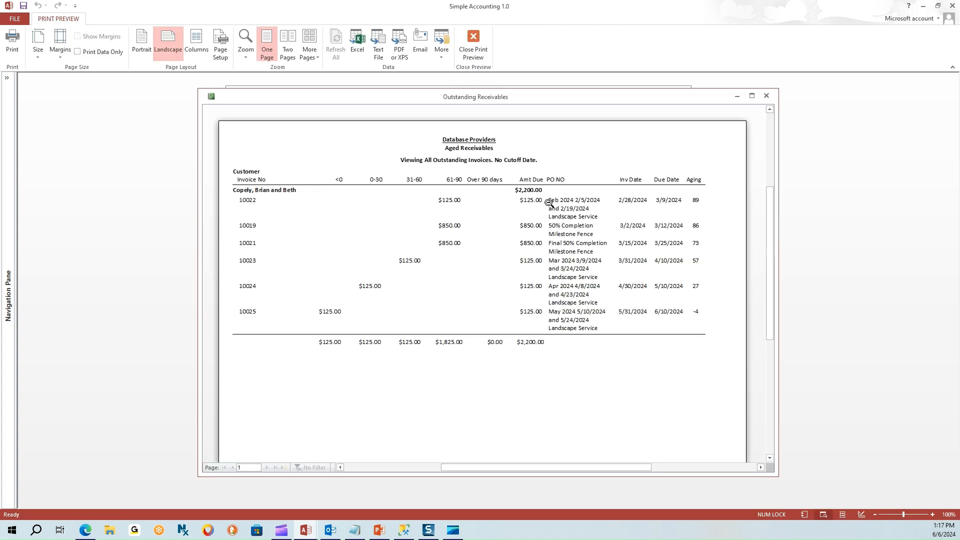
click(766, 95)
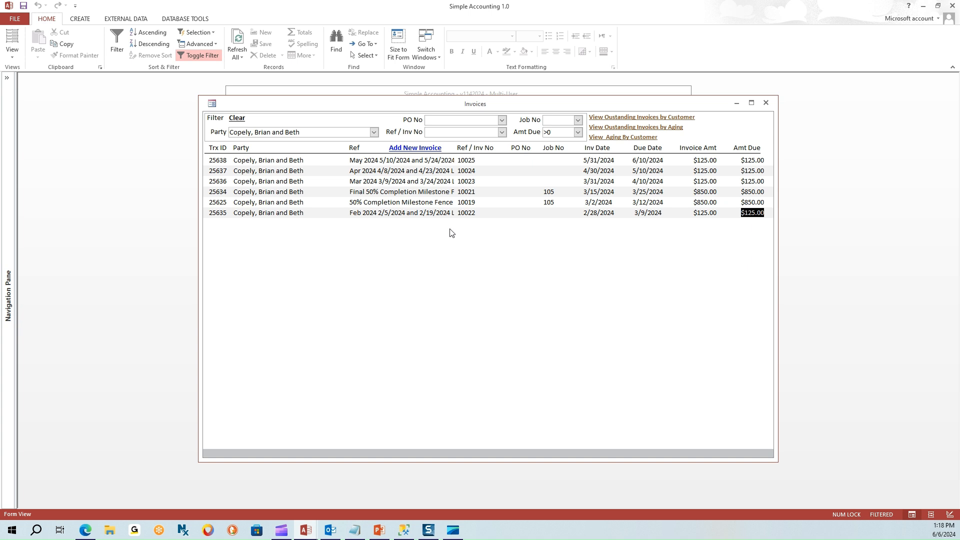
Open invoice 10022 and start a check receipt dated 3/5/2024.
click(442, 213)
double_click(398, 212)
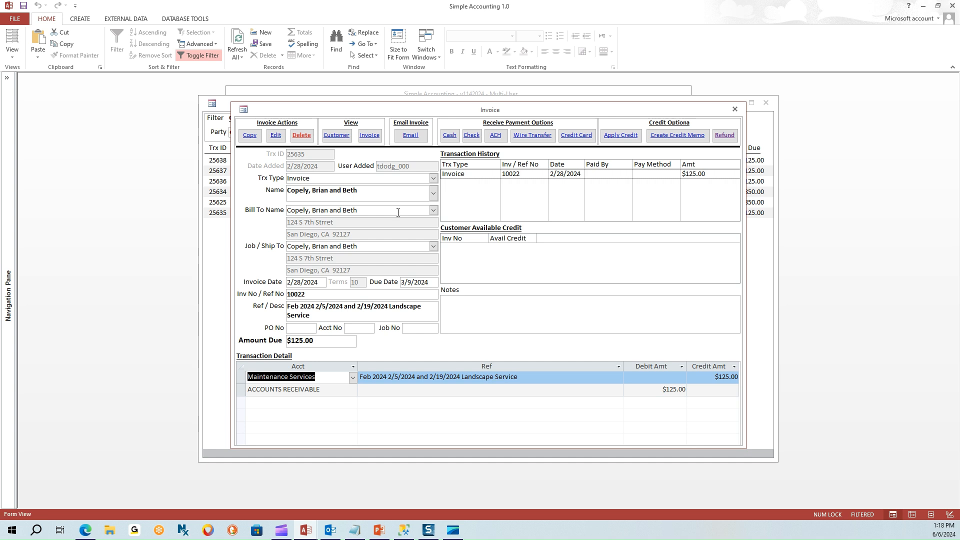
drag(311, 294, 288, 293)
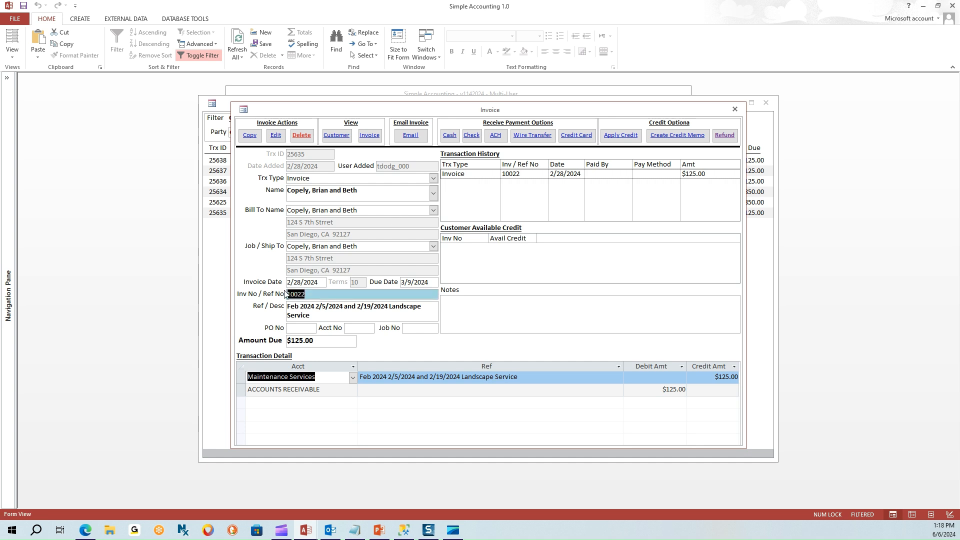
click(471, 136)
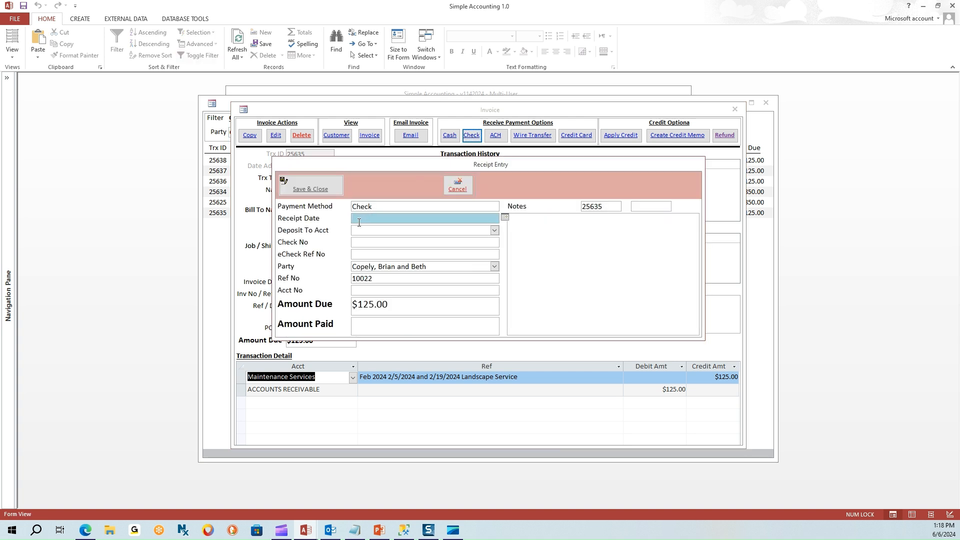
text(3/5/2024)
drag(384, 219, 346, 220)
Deposit the check to Chase Checking with its check number and $125 paid, then save.
click(494, 231)
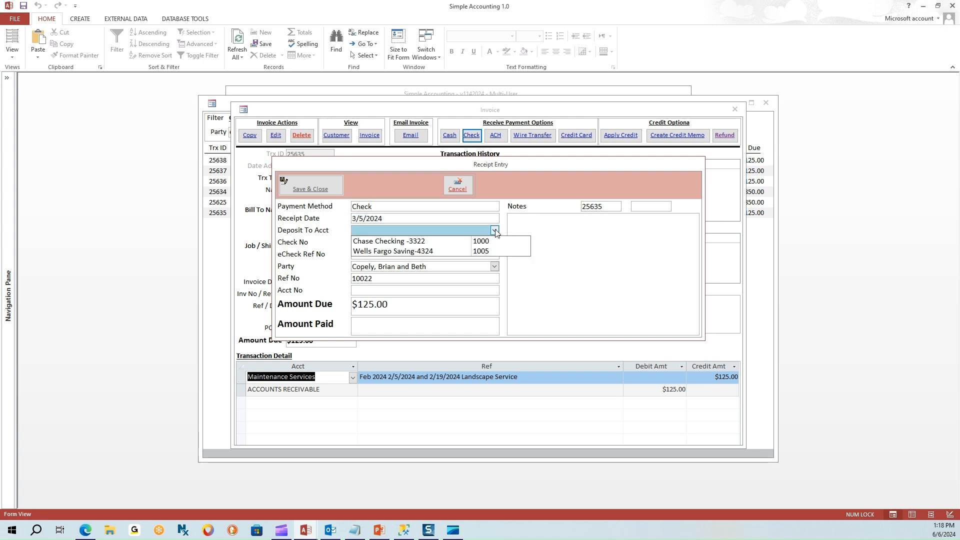
click(400, 244)
click(363, 242)
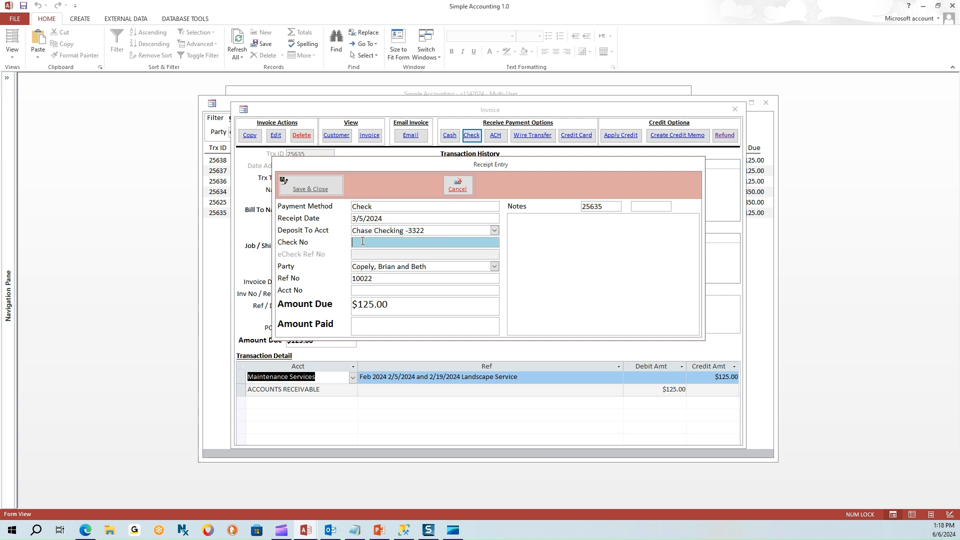
text(232312)
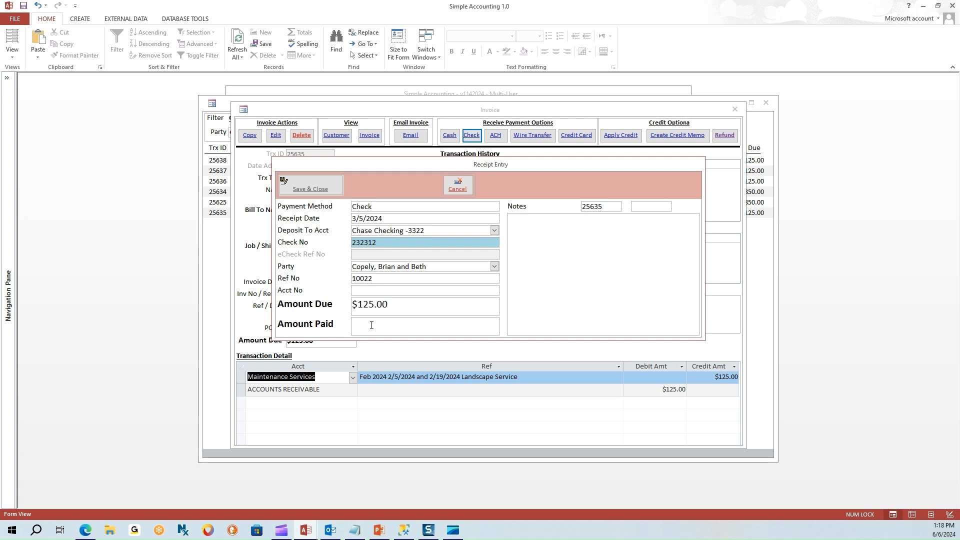
click(378, 266)
click(379, 277)
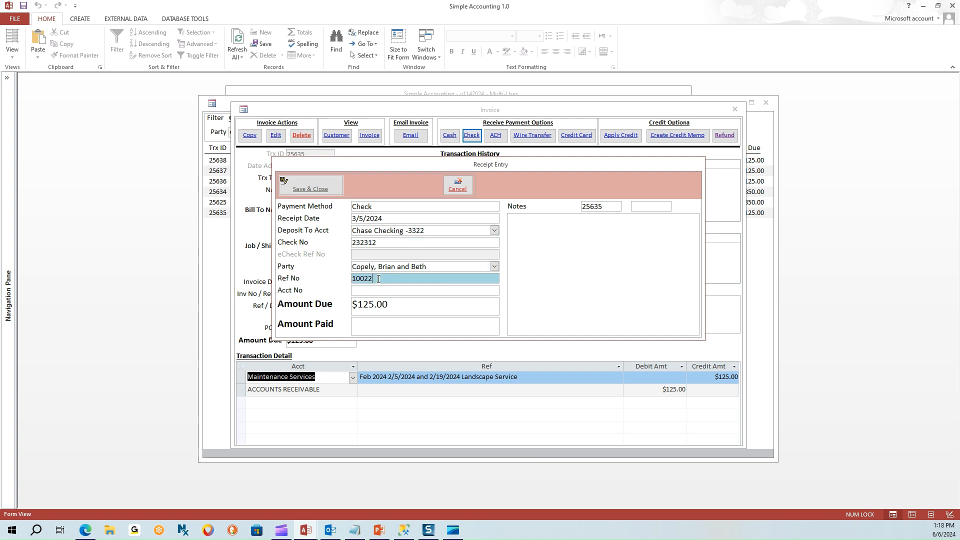
click(358, 327)
text(125)
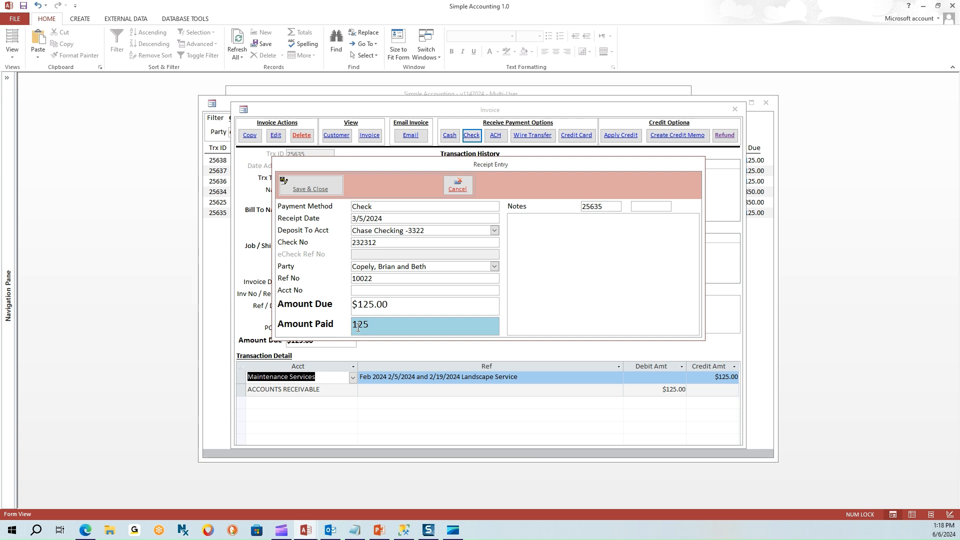
key(Tab)
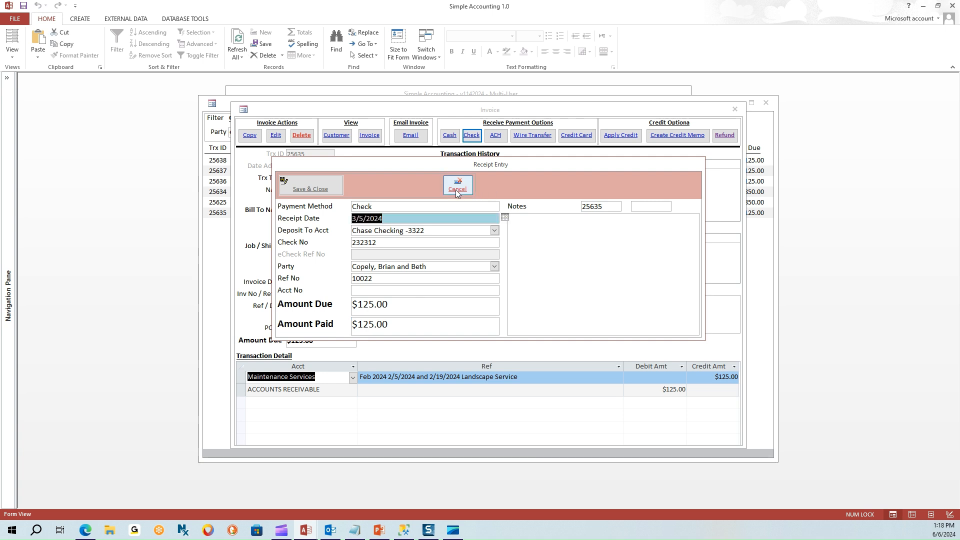
click(316, 190)
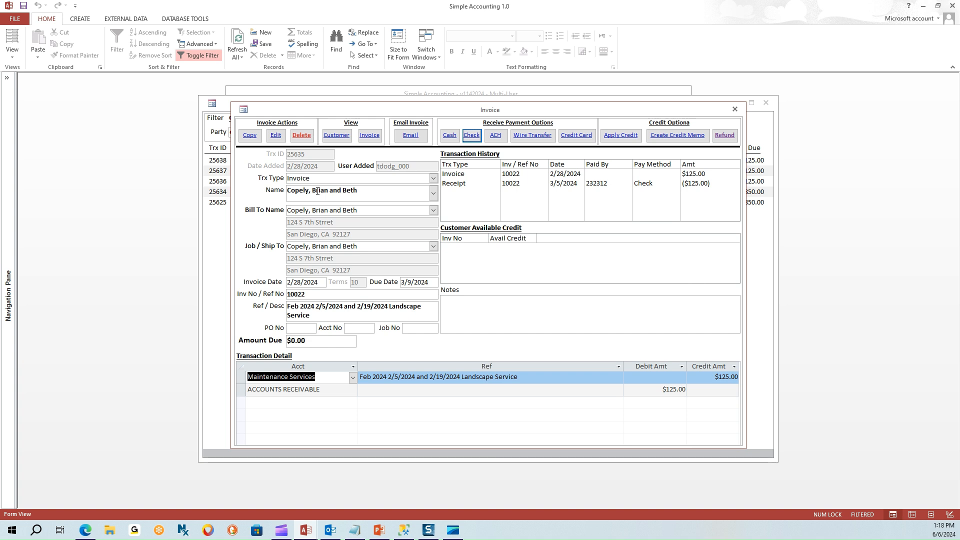
Confirm invoice 10022 shows the new receipt and $0.00 due, then close it.
click(515, 185)
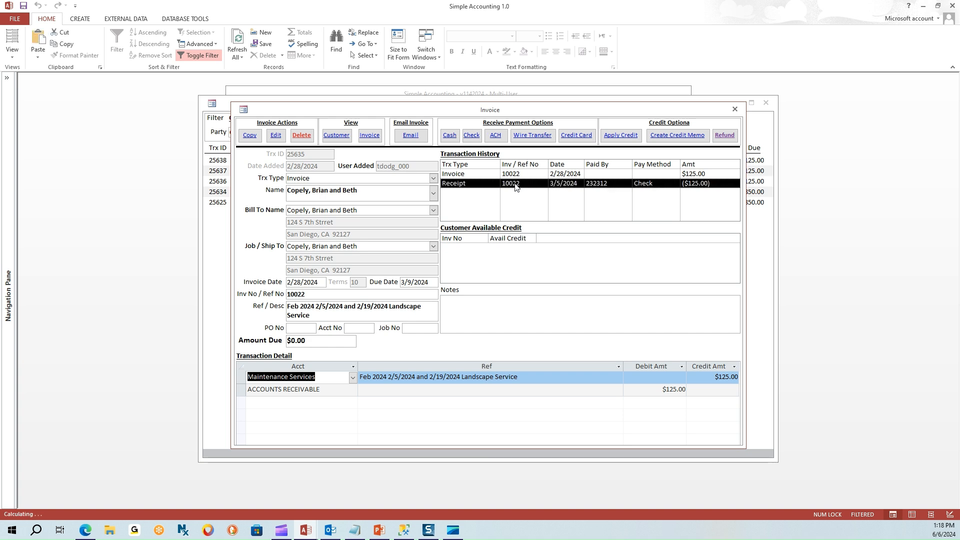
click(312, 340)
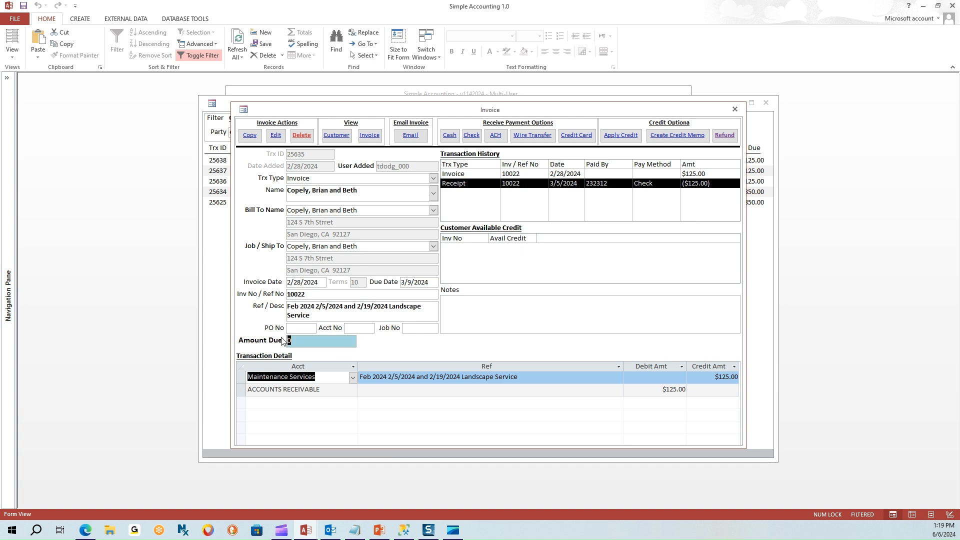
click(735, 110)
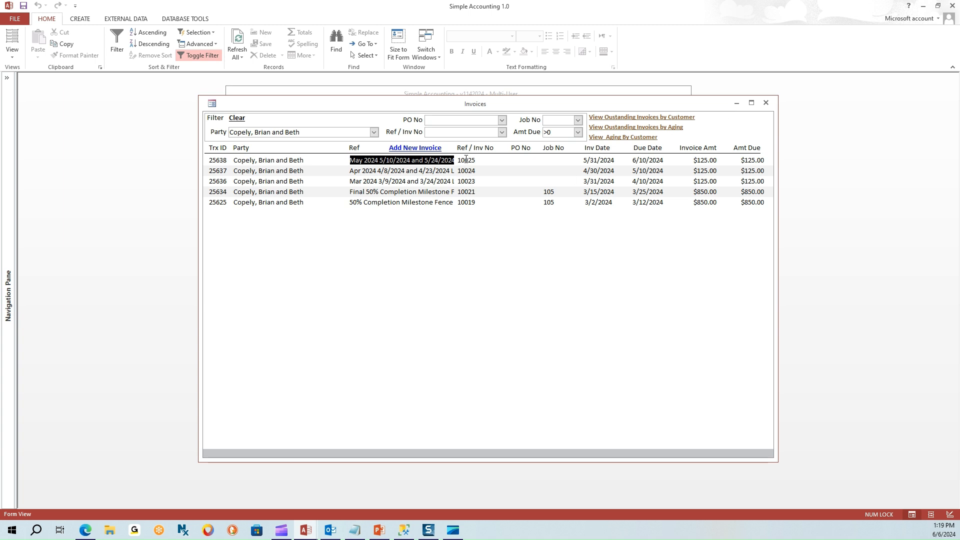
Clear the >0 Amt Due filter so paid invoice 10022 appears at $0.00.
click(468, 193)
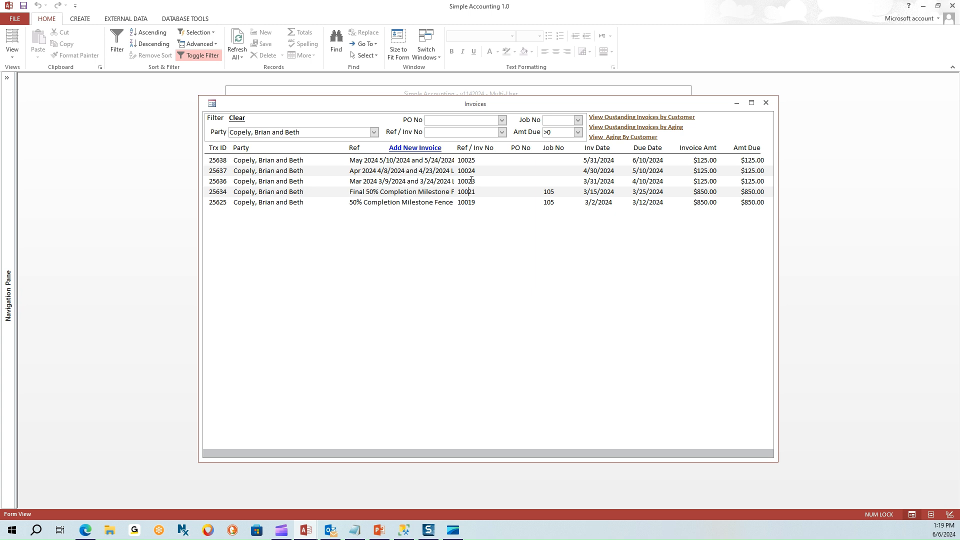
click(469, 159)
click(557, 133)
key(BackSpace)
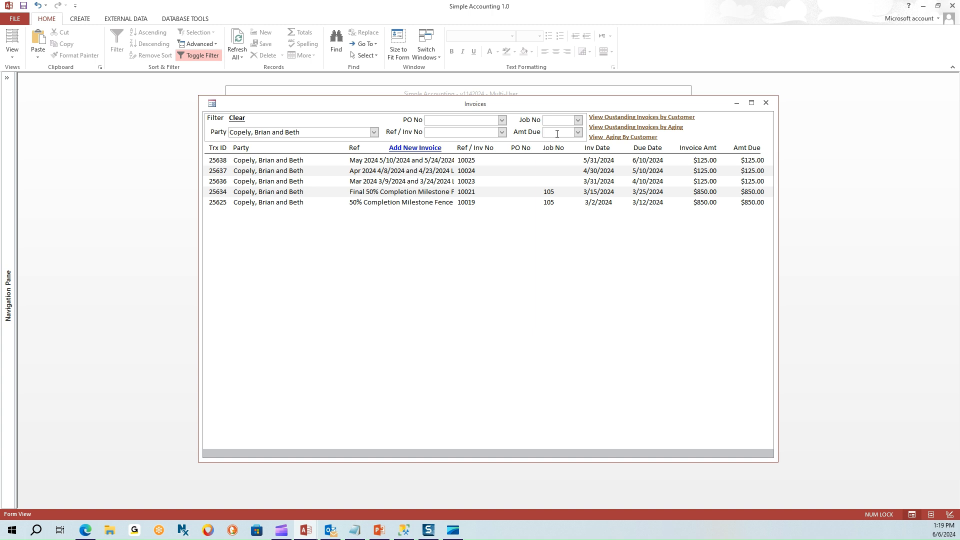
key(Return)
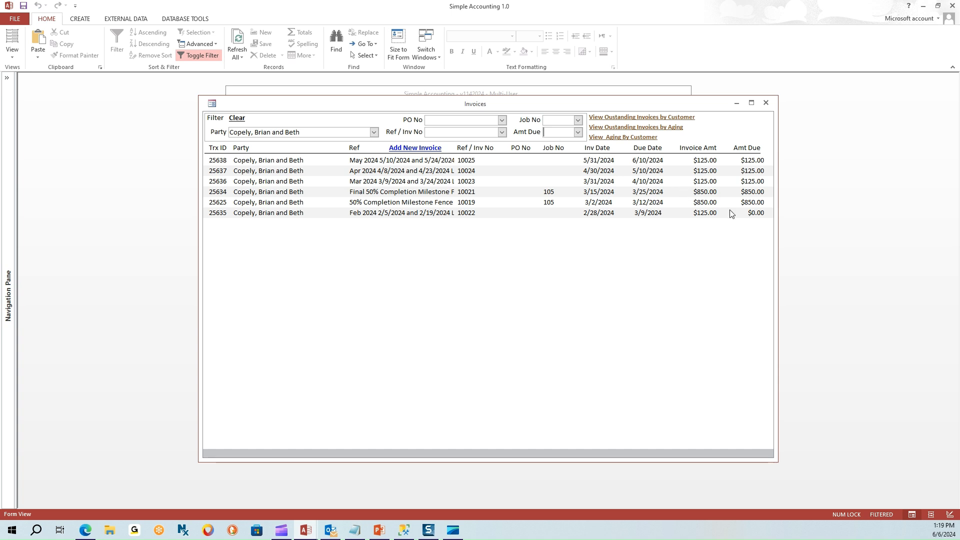
drag(747, 212, 767, 213)
Check the outstanding receivables report now totals $2,075.00, then close it and the invoice list.
click(673, 120)
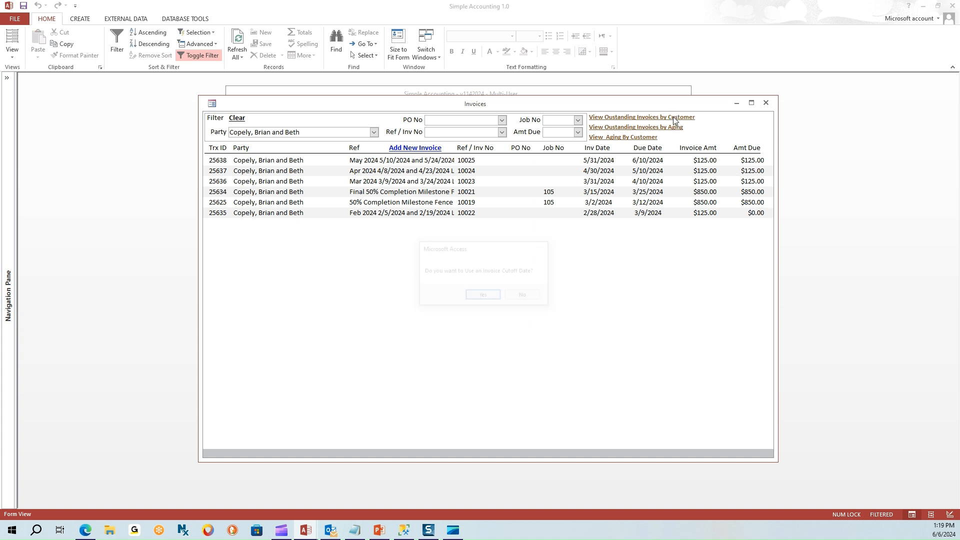
click(523, 295)
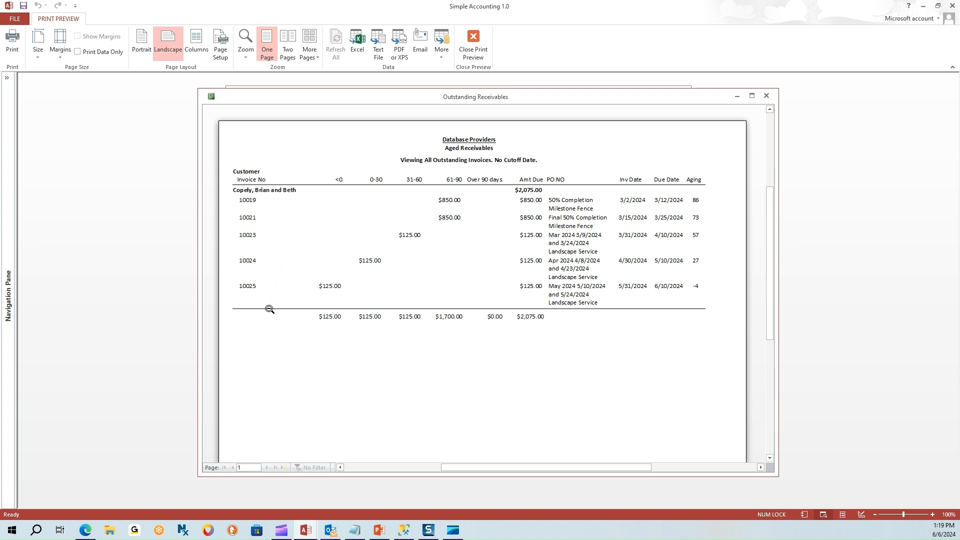
click(767, 97)
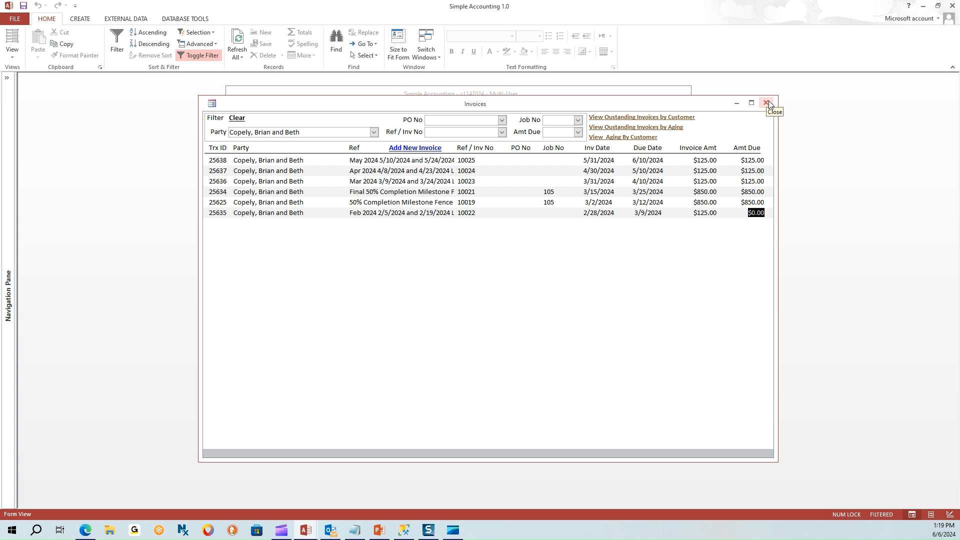
click(766, 103)
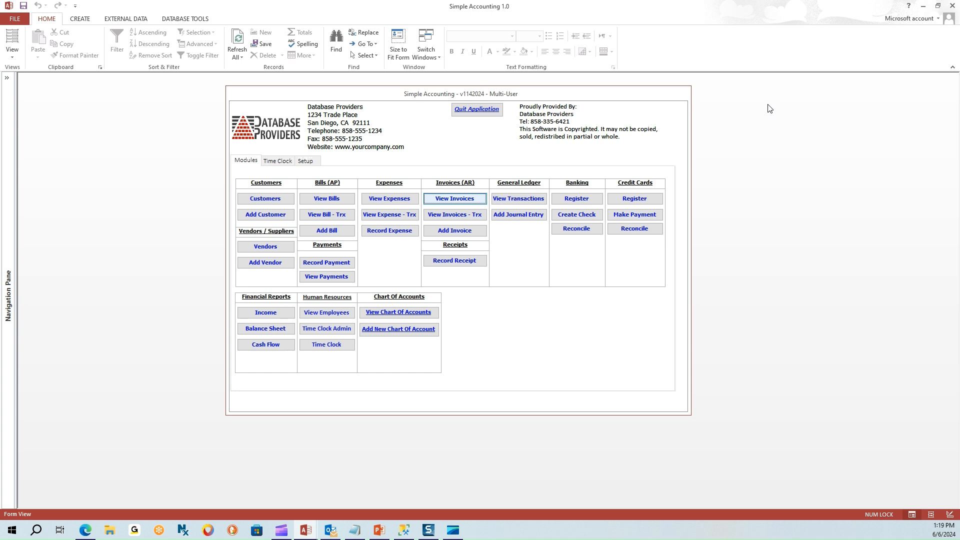
View the Chase Checking register showing the $125.00 deposit on 3/5/2024, then close it.
click(576, 200)
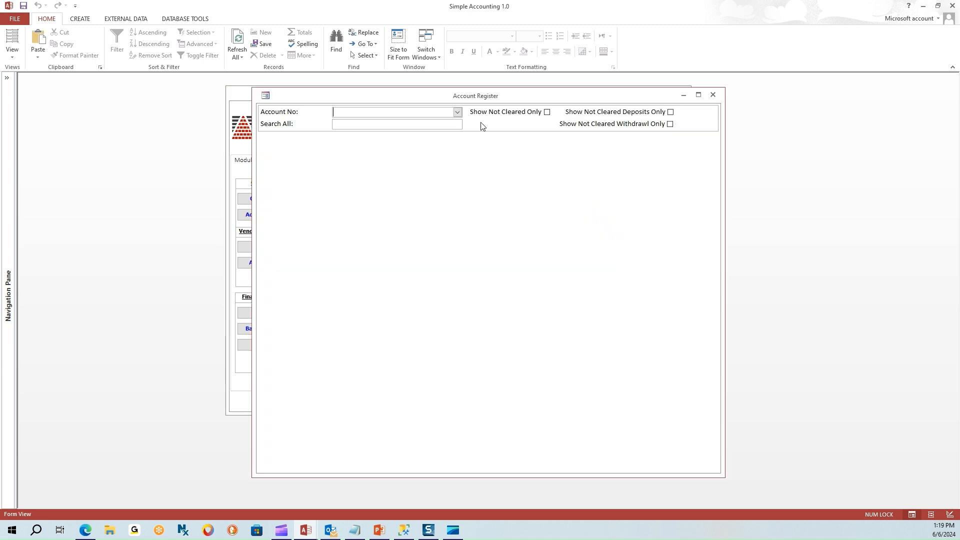
click(458, 113)
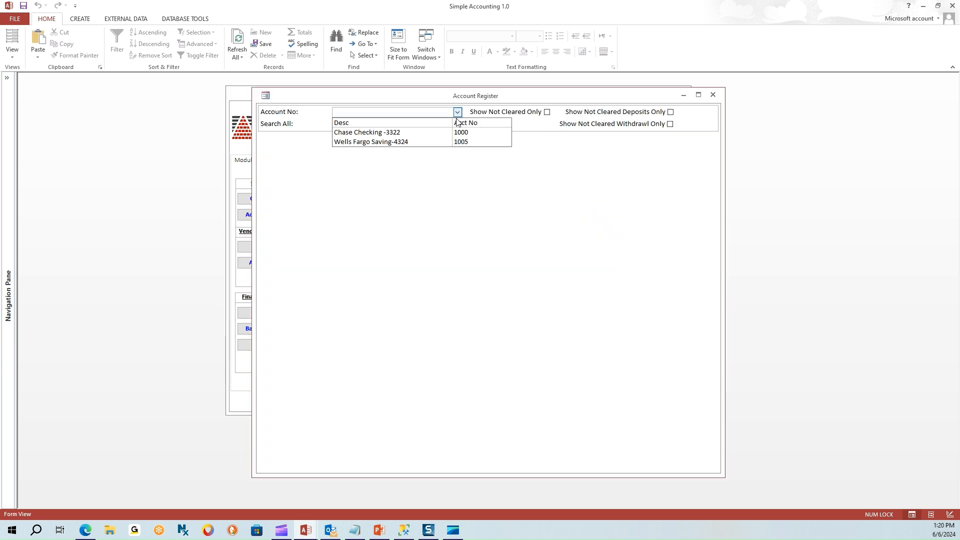
click(452, 132)
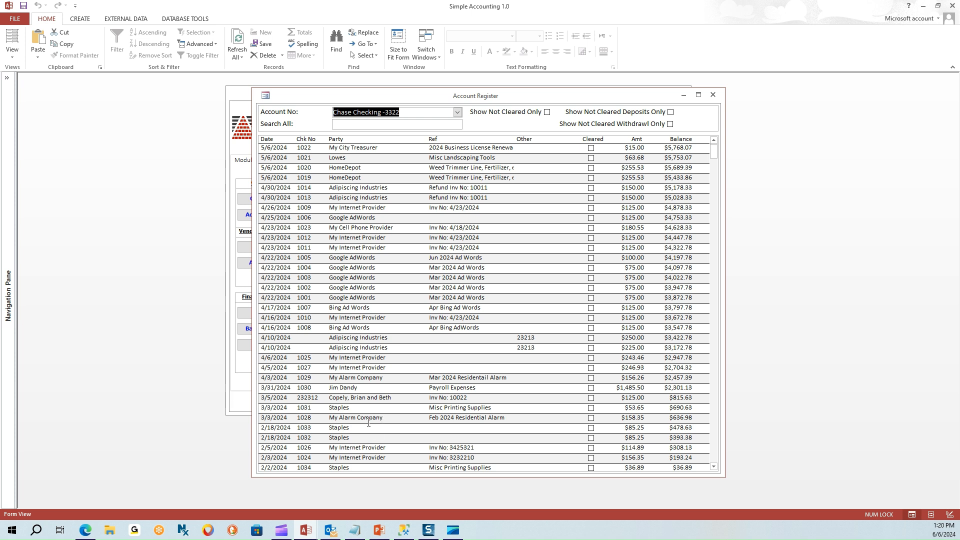
click(286, 417)
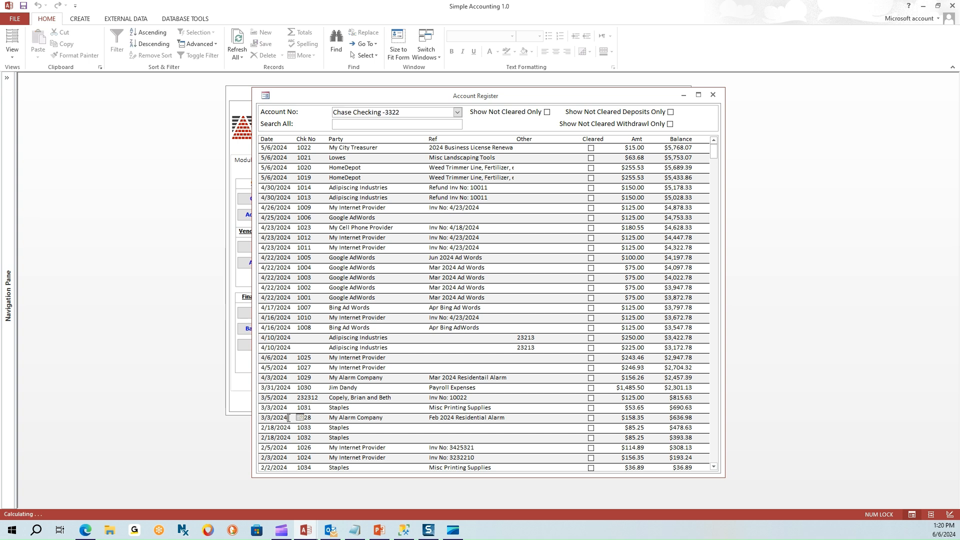
click(712, 95)
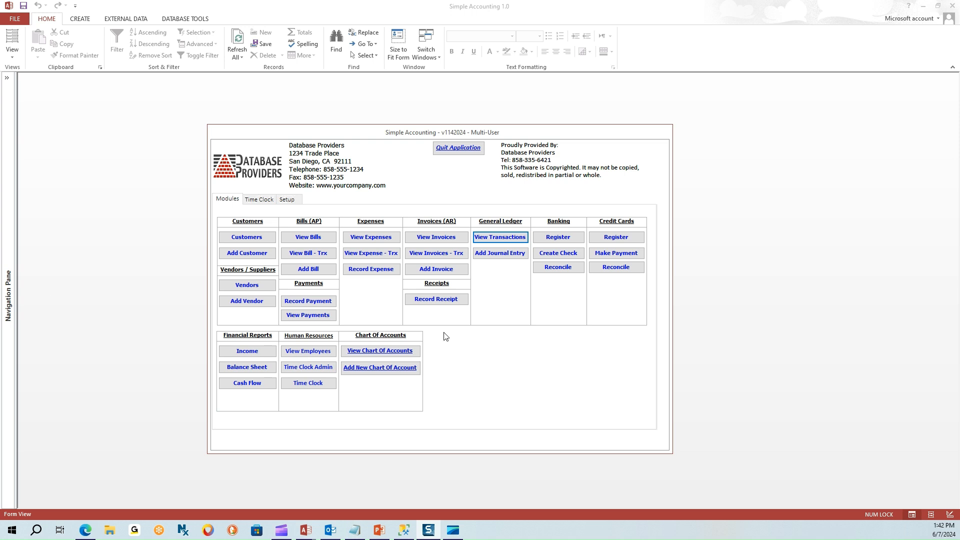
Start a new receipt with the customer autocompleted from 'cop' as the party.
click(445, 300)
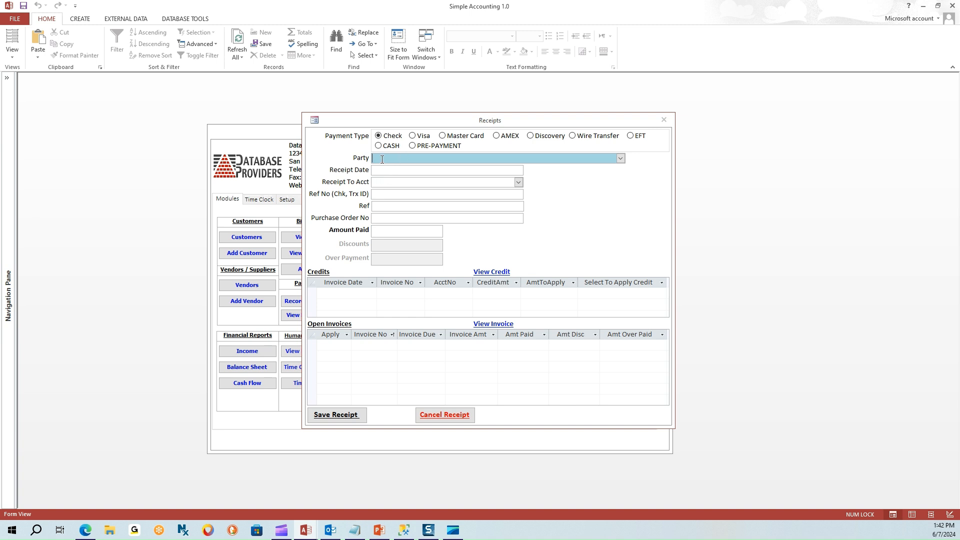
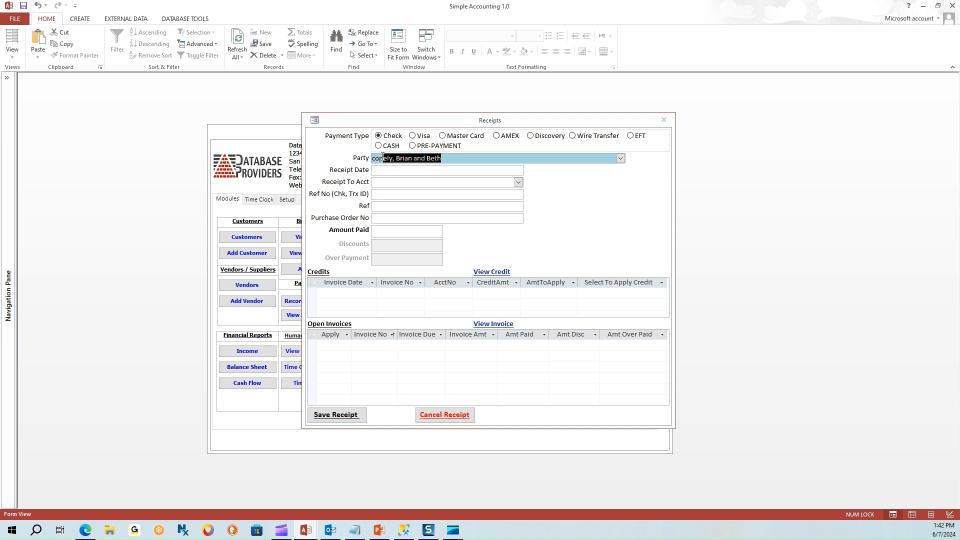
key(Tab)
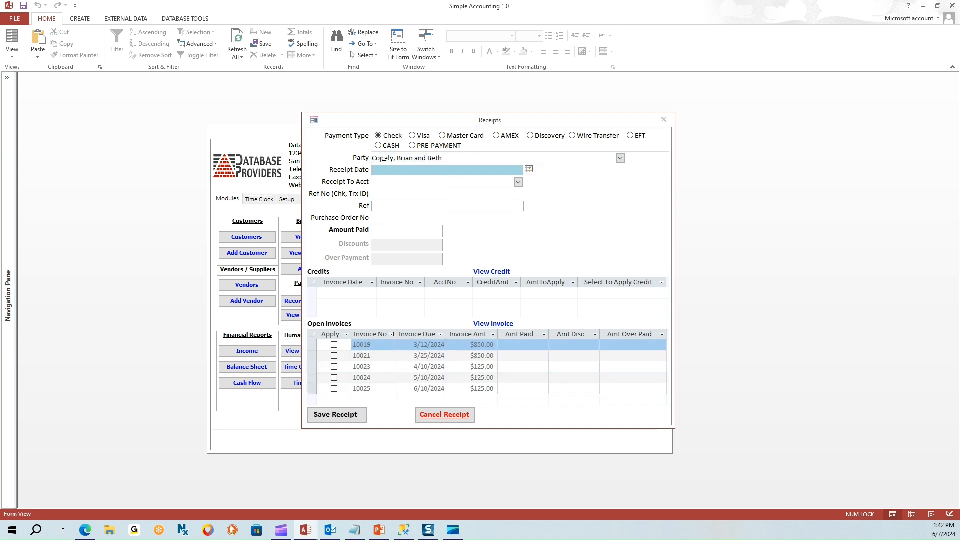
click(519, 356)
Date the receipt 4/4/2024, deposit it to Chase Checking, and enter the check reference number.
click(518, 366)
click(519, 377)
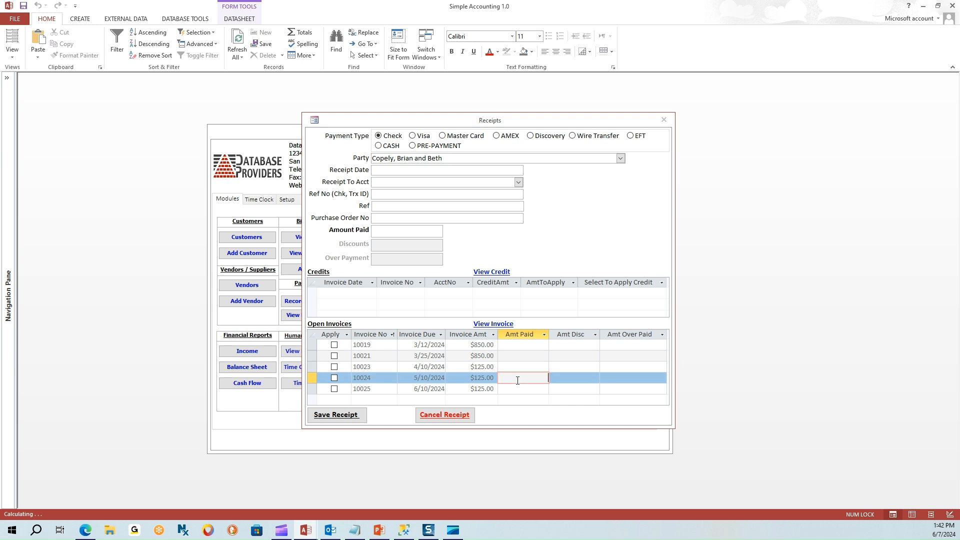
click(518, 389)
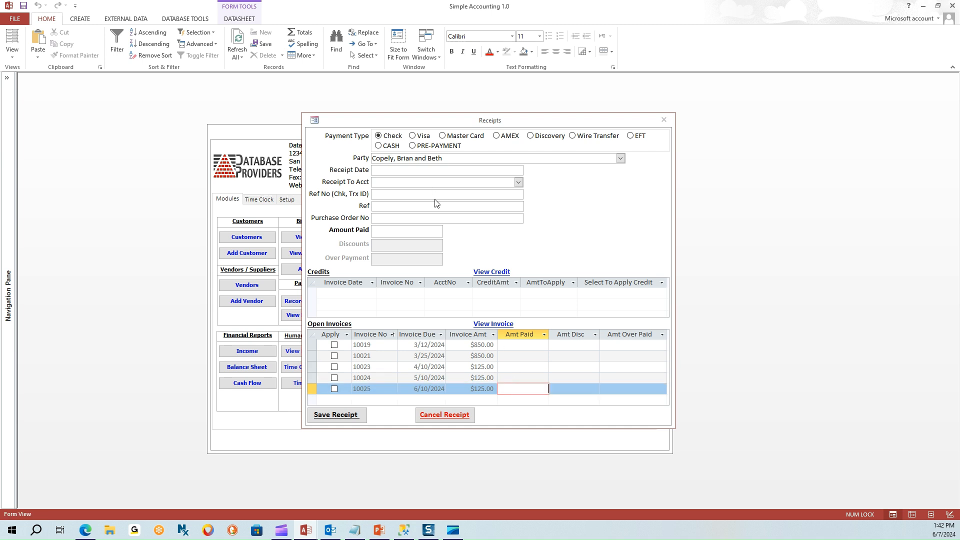
click(381, 170)
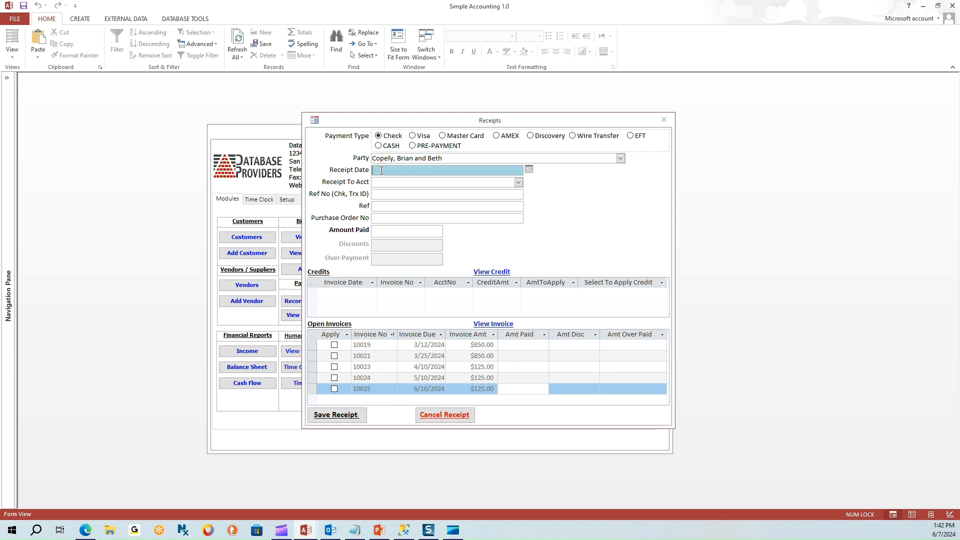
text(4/4/2024)
click(385, 181)
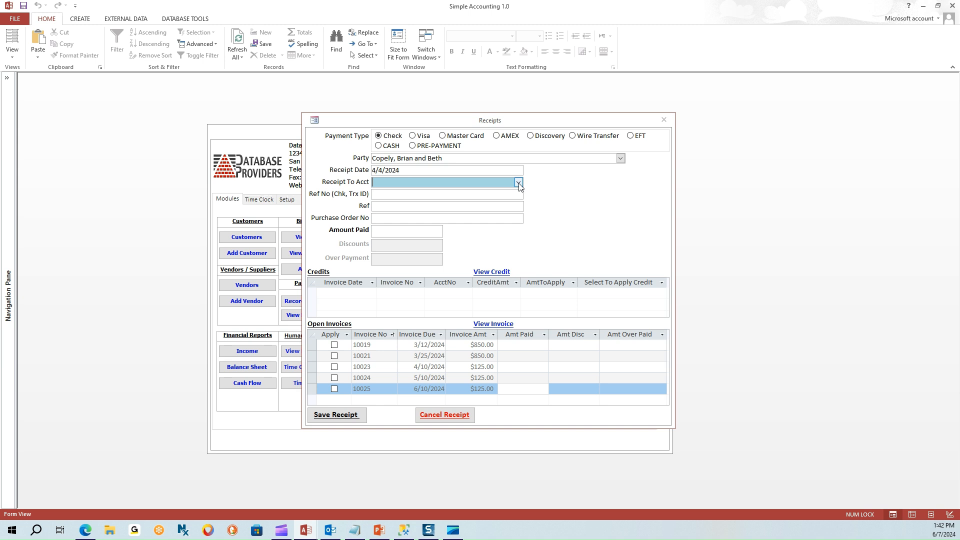
click(518, 183)
click(506, 196)
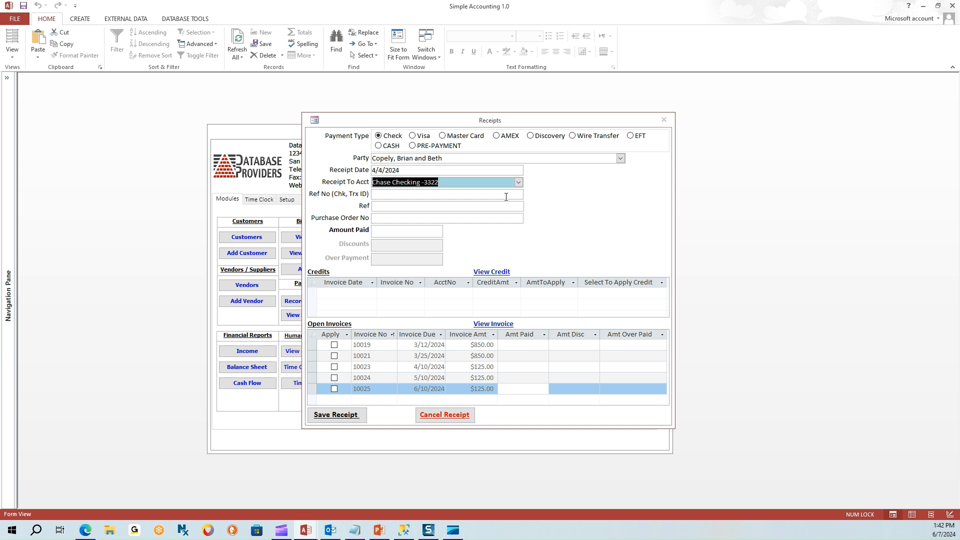
click(384, 194)
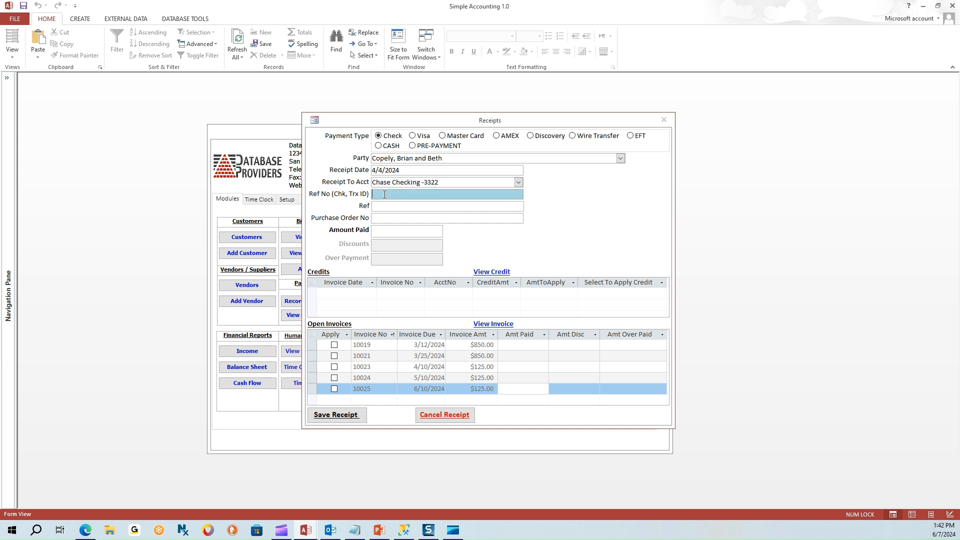
text(3432324)
Apply the receipt to invoice 10019, paying $850.00.
click(334, 345)
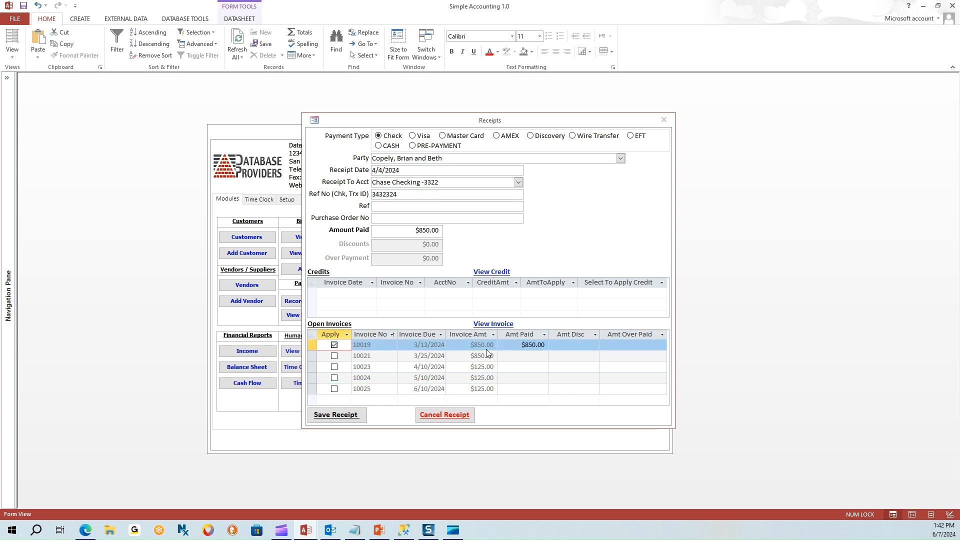
double_click(546, 346)
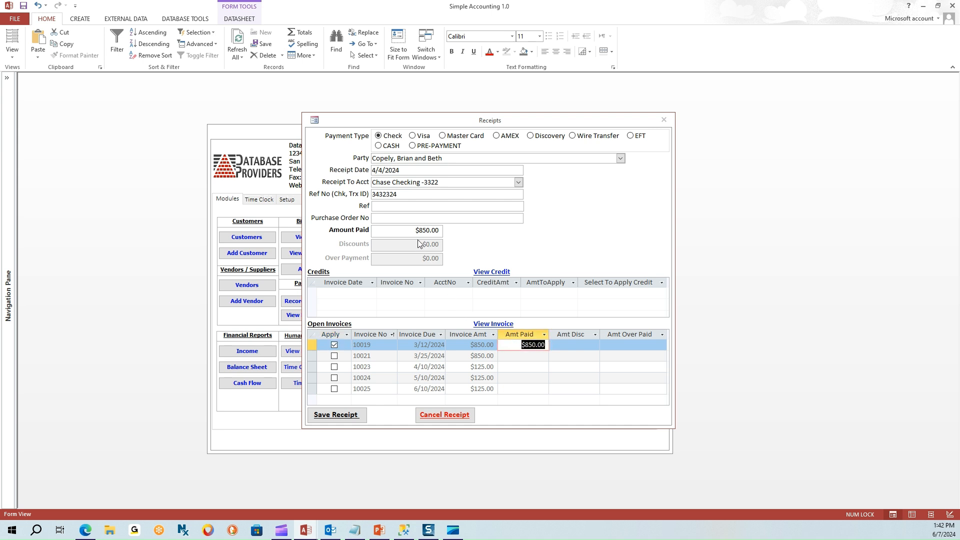
click(442, 229)
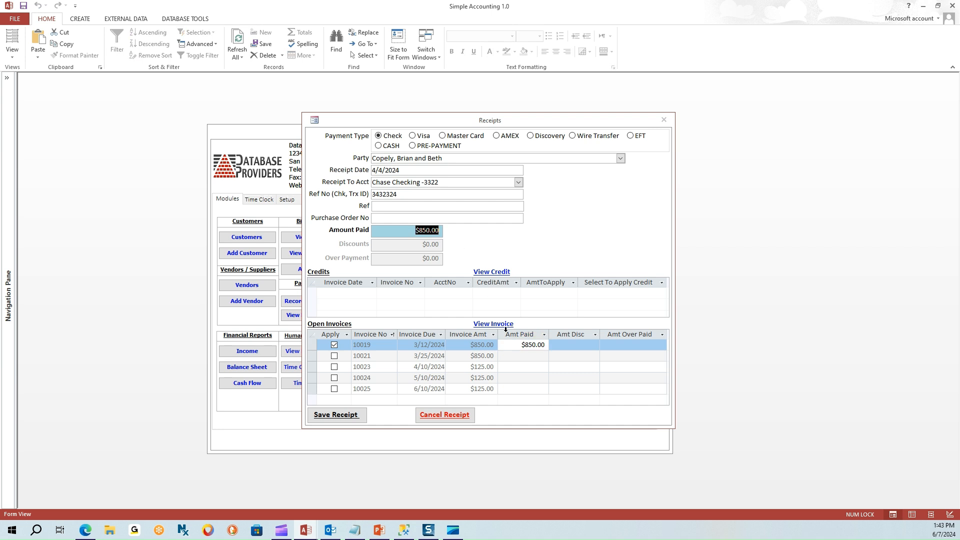
click(520, 345)
drag(519, 345, 562, 344)
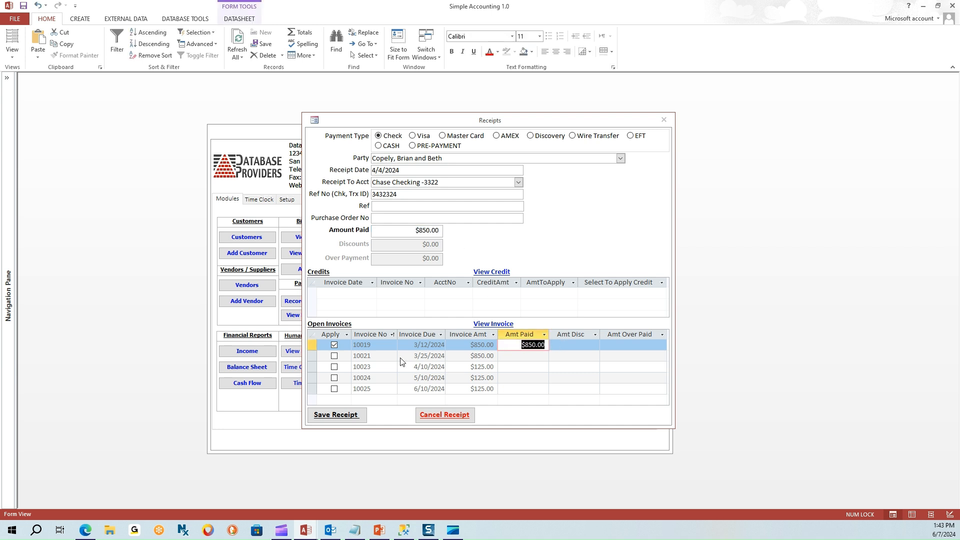
Also apply it to invoice 10021 for a $1,700.00 total, then save the receipt.
click(334, 355)
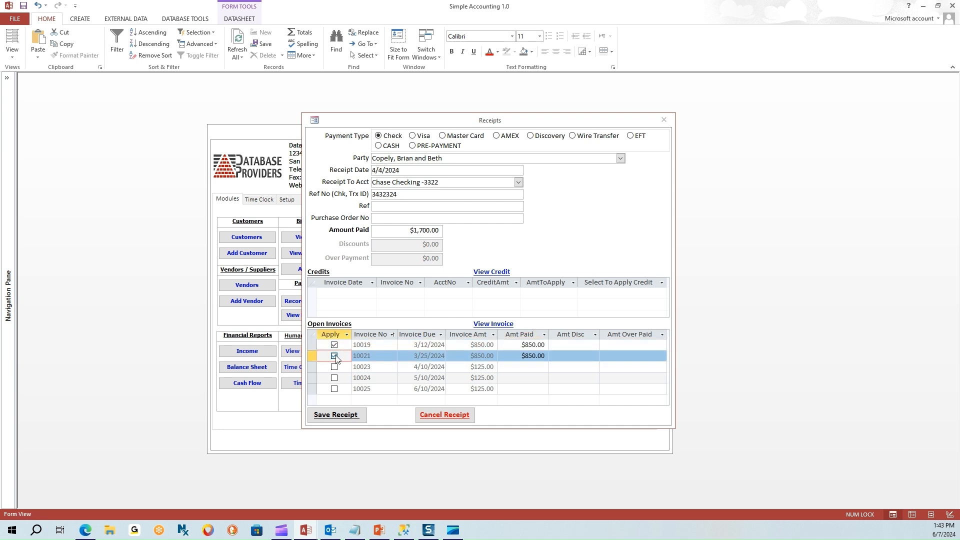
drag(401, 229, 462, 227)
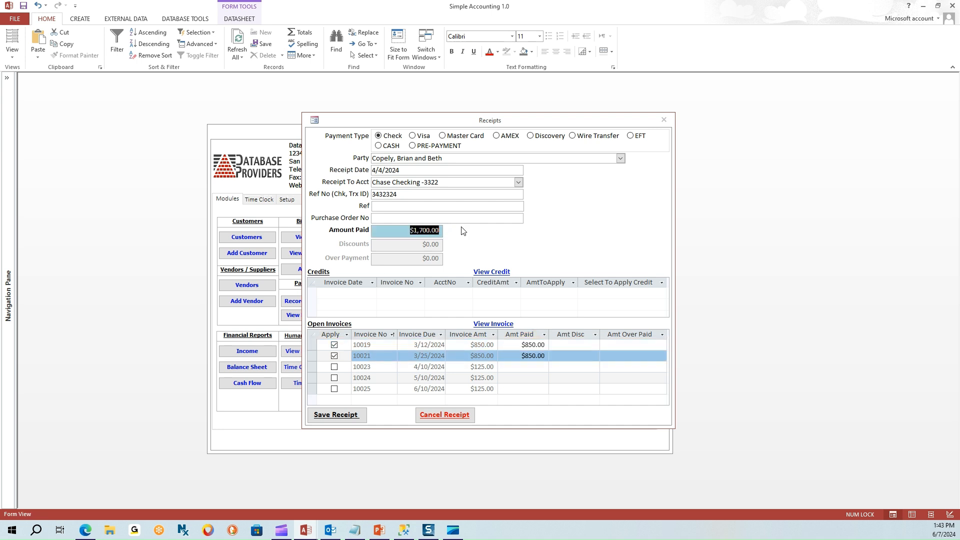
click(512, 357)
click(511, 360)
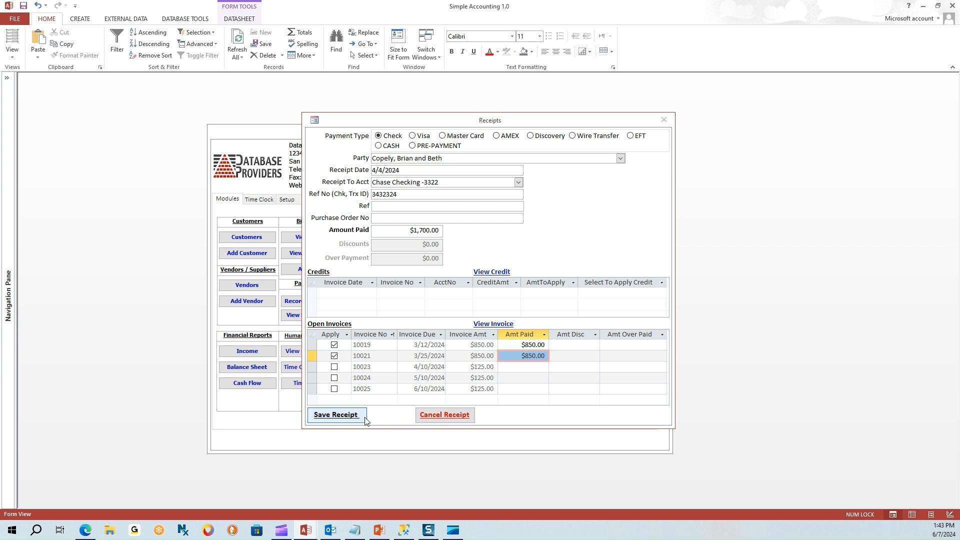
click(335, 415)
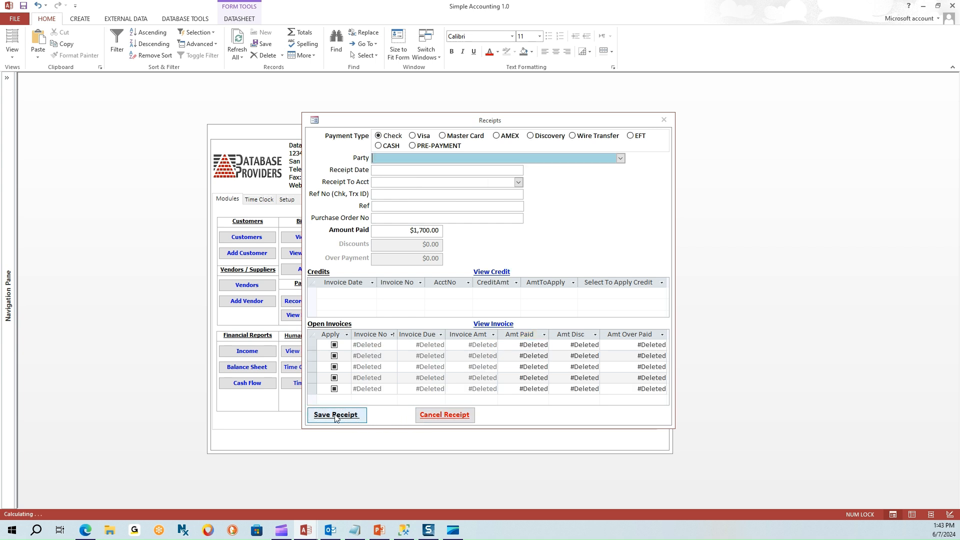
Close the receipt form, confirm only invoices 10023–10025 remain open for the customer, and close the list.
click(438, 415)
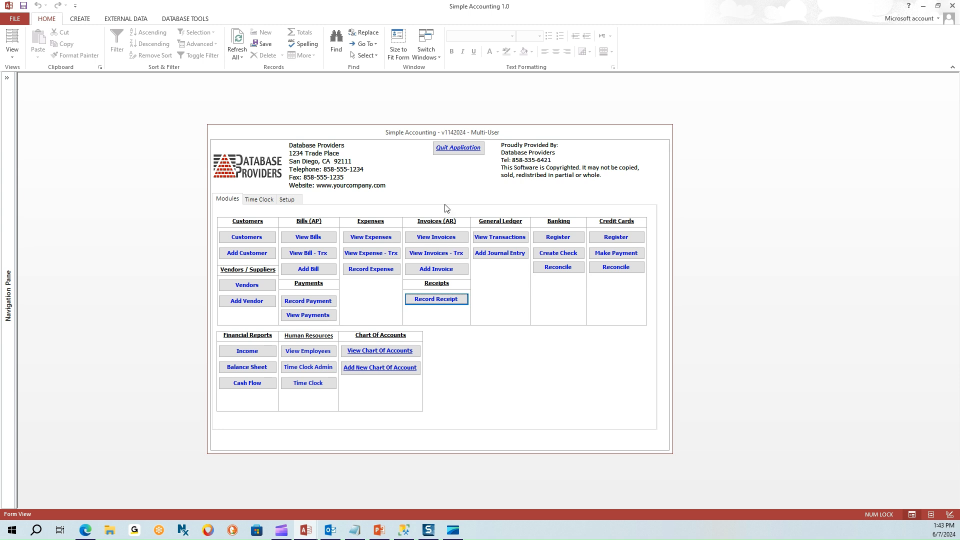
click(436, 237)
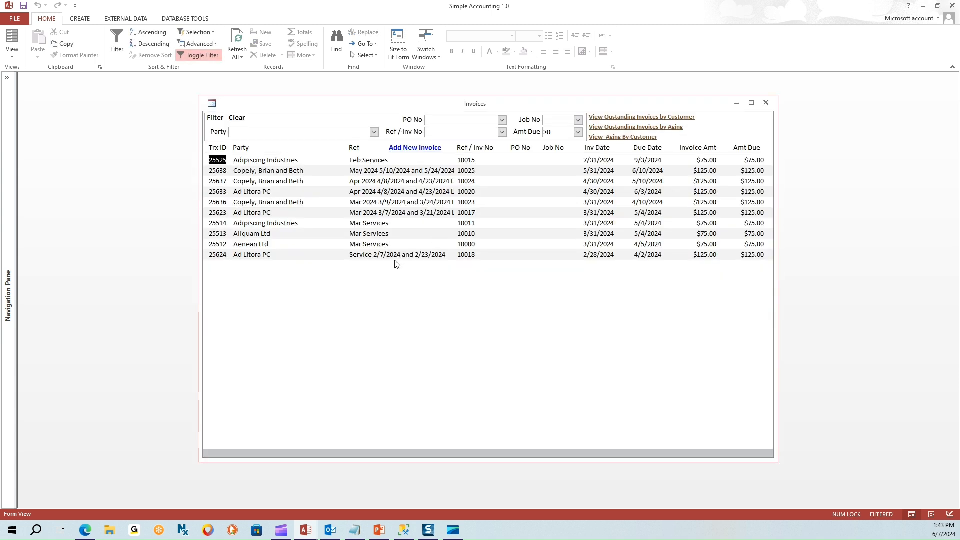
click(344, 132)
text(Cop)
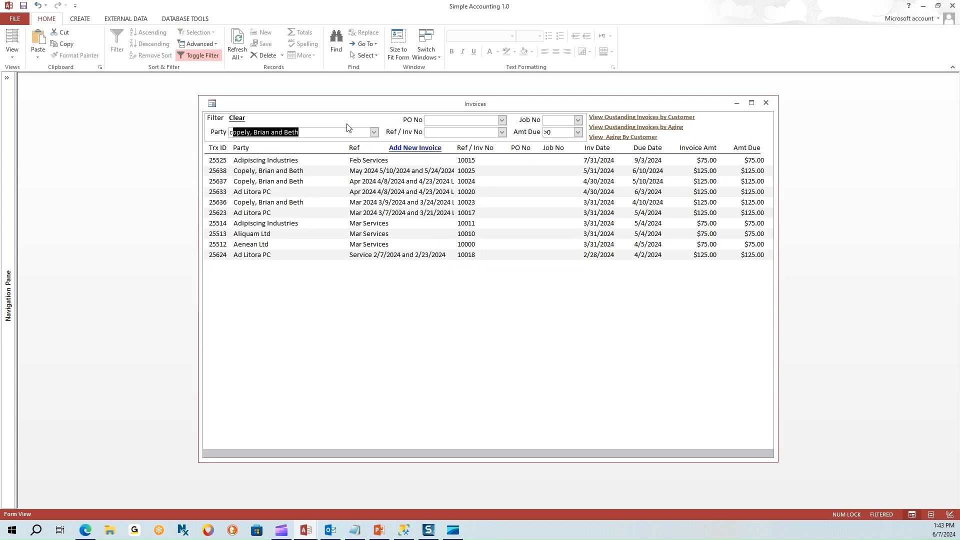
key(Return)
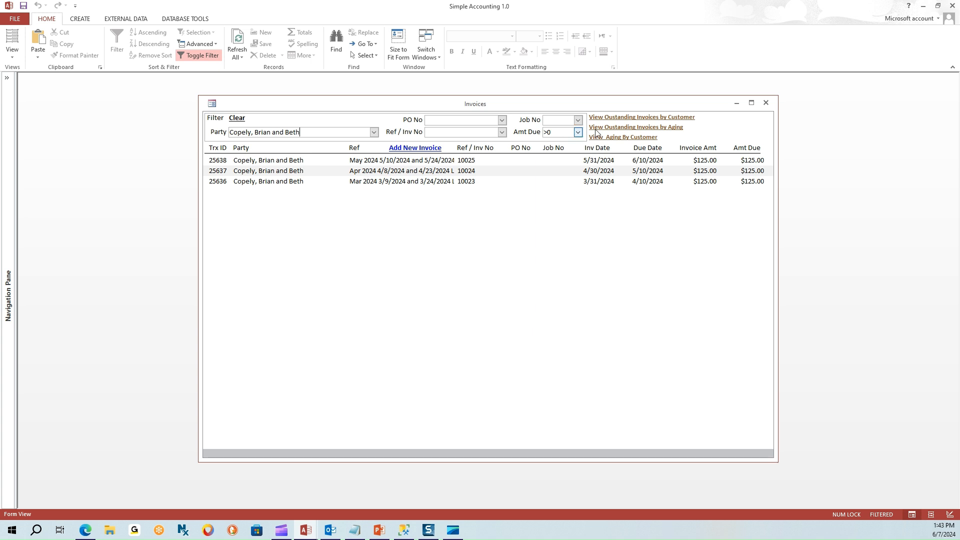
click(766, 103)
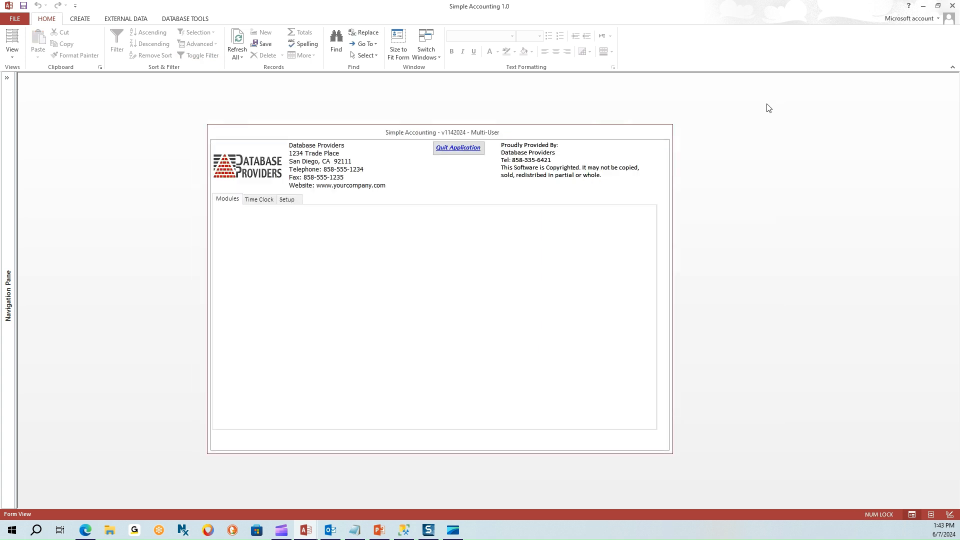
click(562, 239)
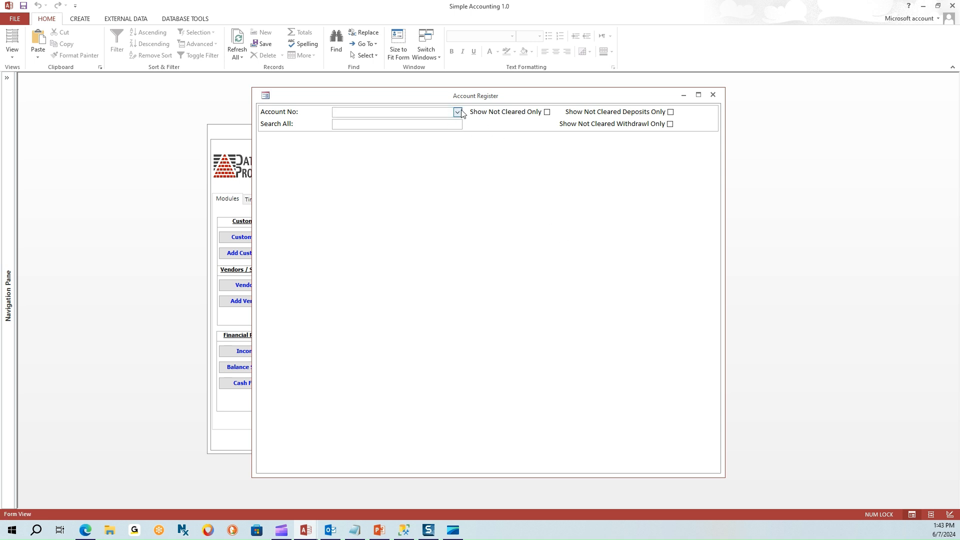
click(457, 112)
click(360, 129)
scroll(368, 346, down, 5)
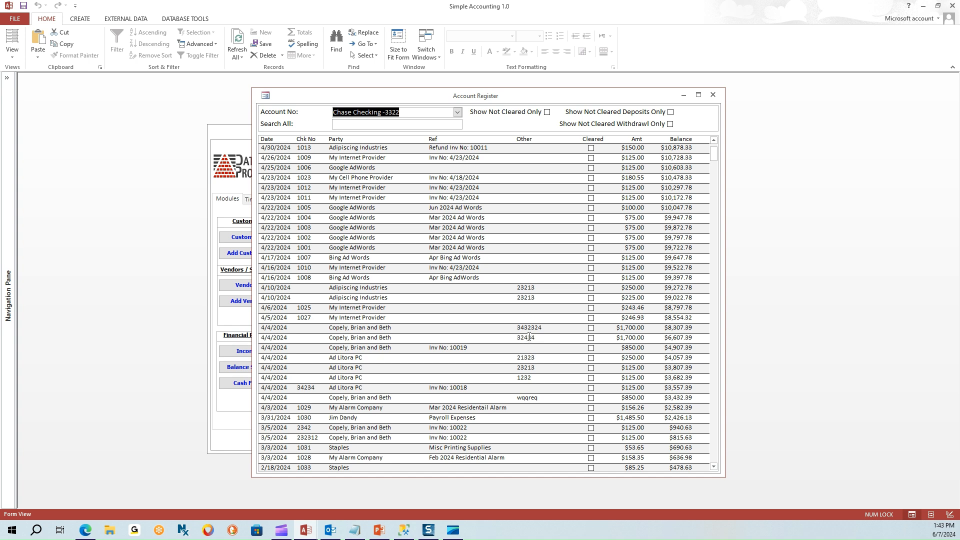
drag(546, 328, 492, 321)
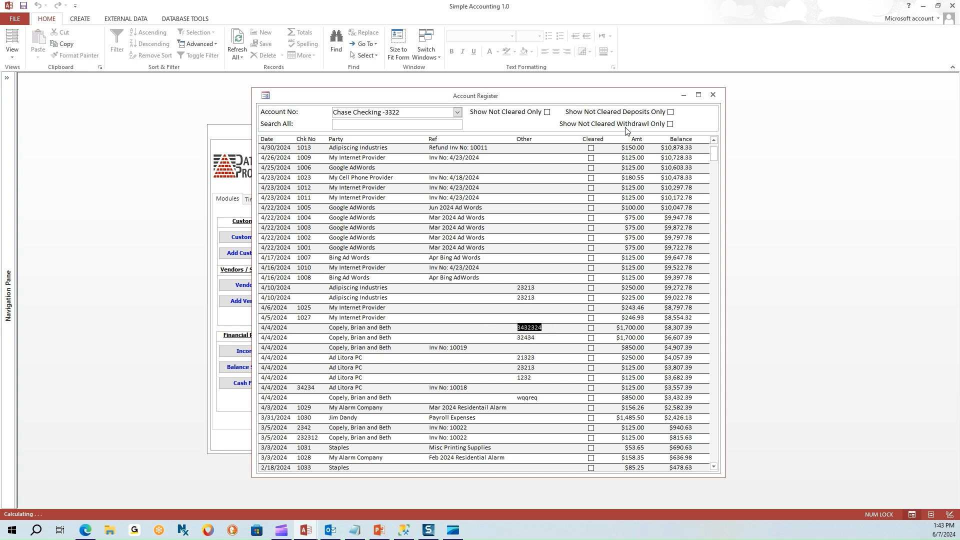
click(713, 96)
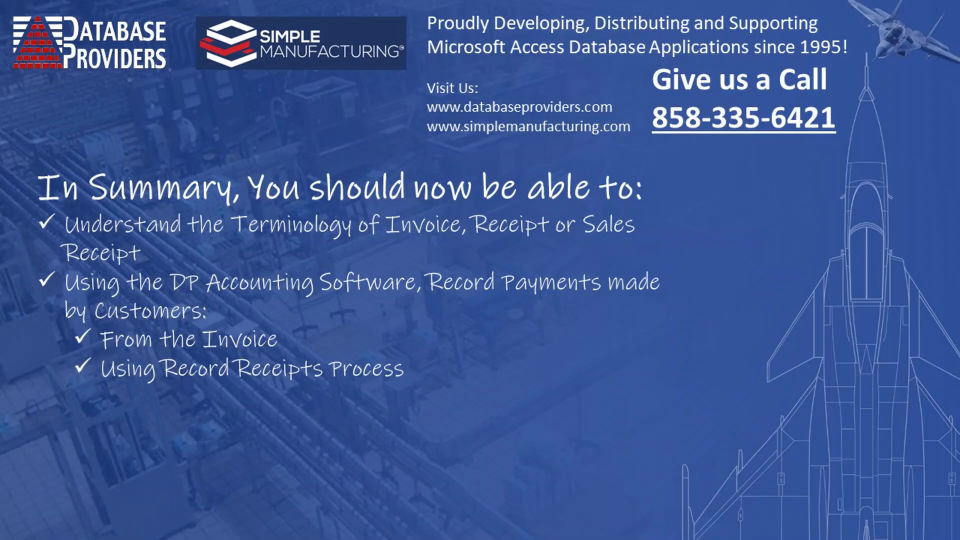